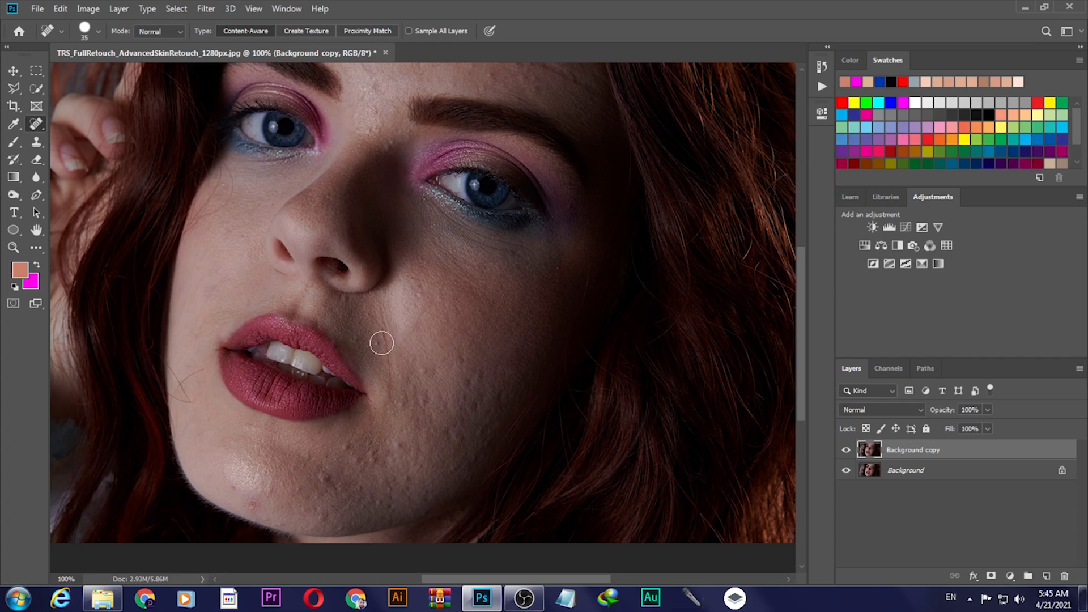
Heal the blemishes and the fine crease on the shadowed cheek beside the nose and mouth with a 20 px Spot Healing Brush
scroll(427, 347, "up", 1)
left_click_drag(425, 345, 411, 306)
left_click(410, 349)
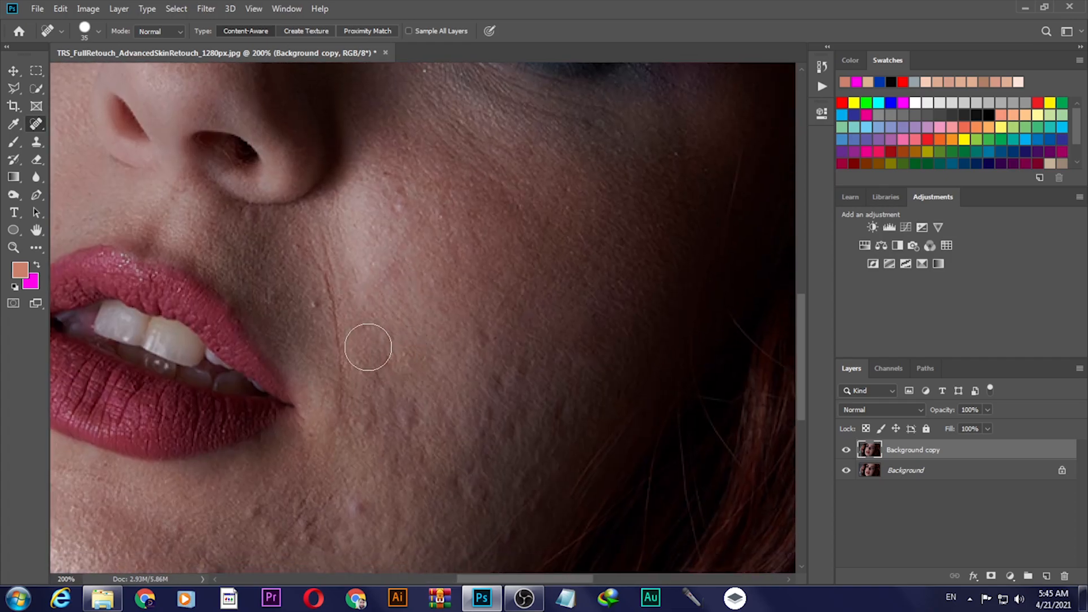
left_click(383, 338)
left_click(403, 360)
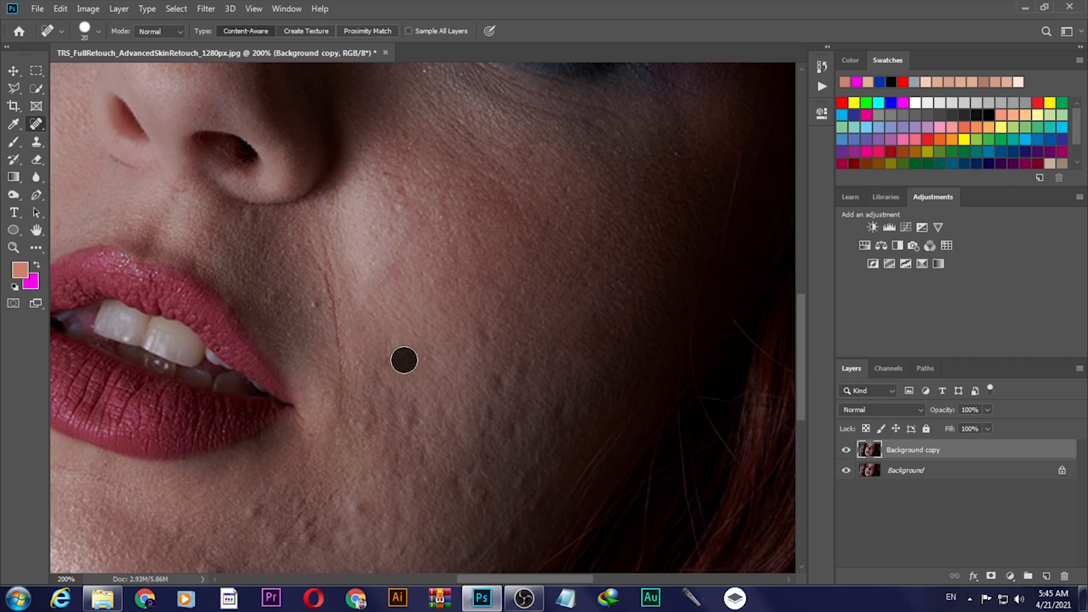
left_click(402, 215)
left_click(377, 202)
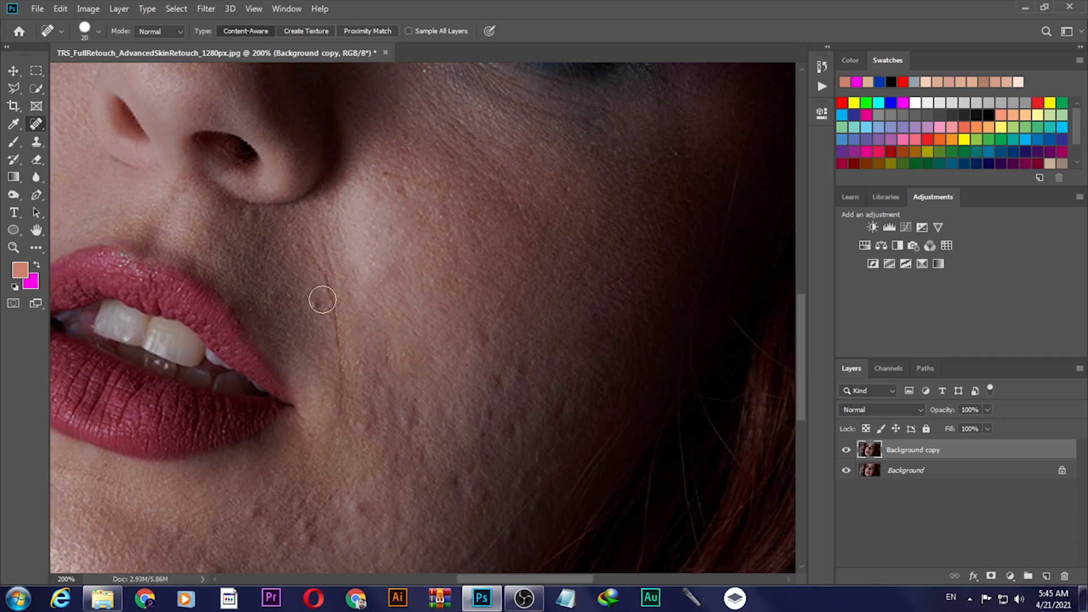
left_click(305, 304)
mouse_move(327, 276)
left_mouse_down()
mouse_move(337, 399)
mouse_move(392, 285)
mouse_move(393, 245)
left_mouse_up()
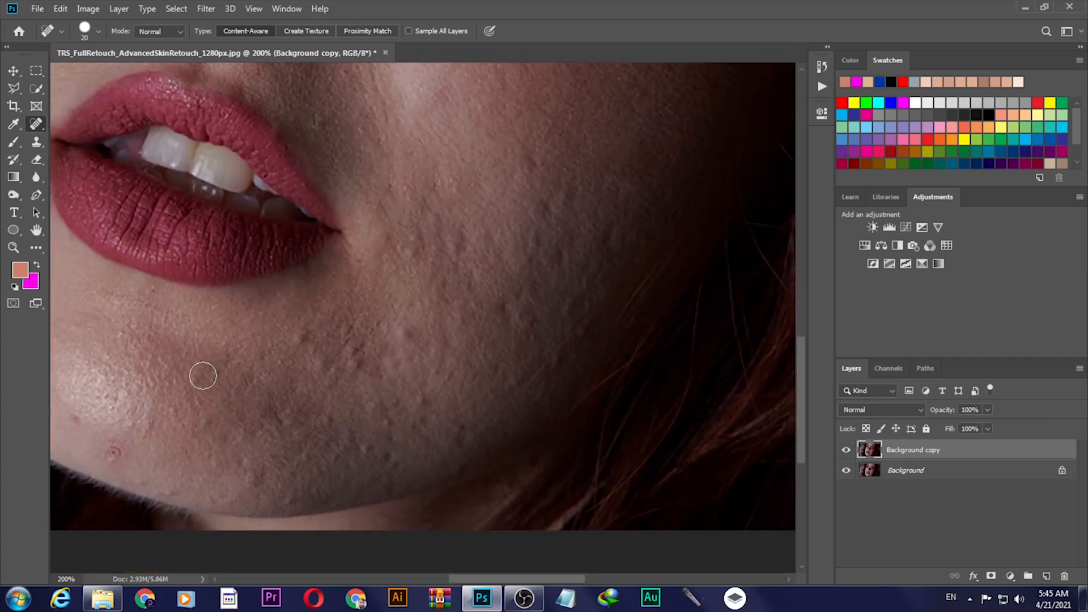
Heal the red spots and bumps on the chin and just below the mouth corner with the Spot Healing Brush
left_click_drag(156, 396, 238, 362)
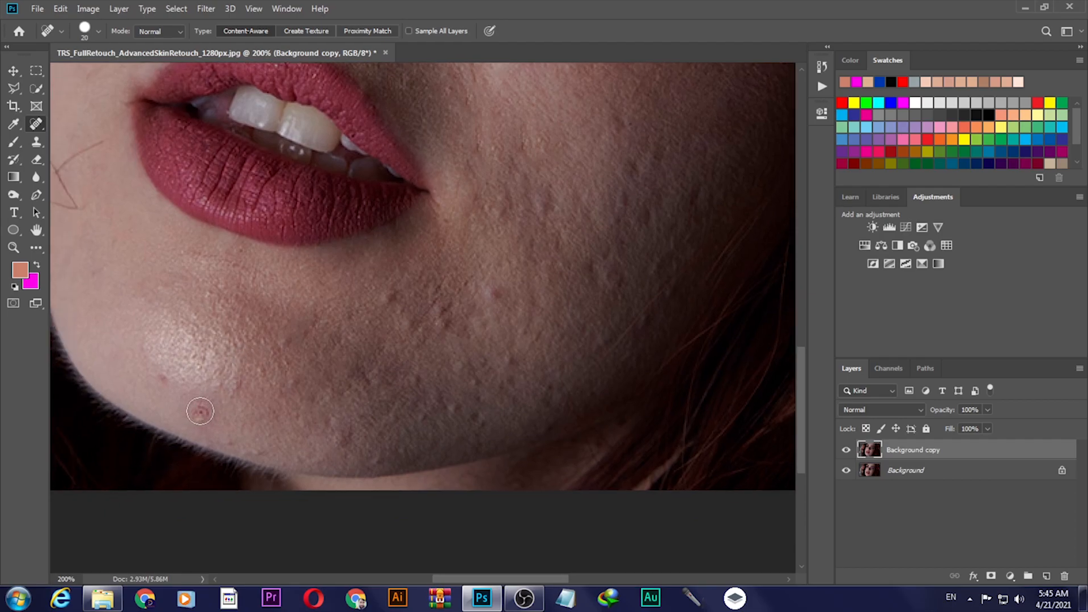
left_click(163, 383)
left_click(498, 297)
left_click_drag(447, 326, 442, 303)
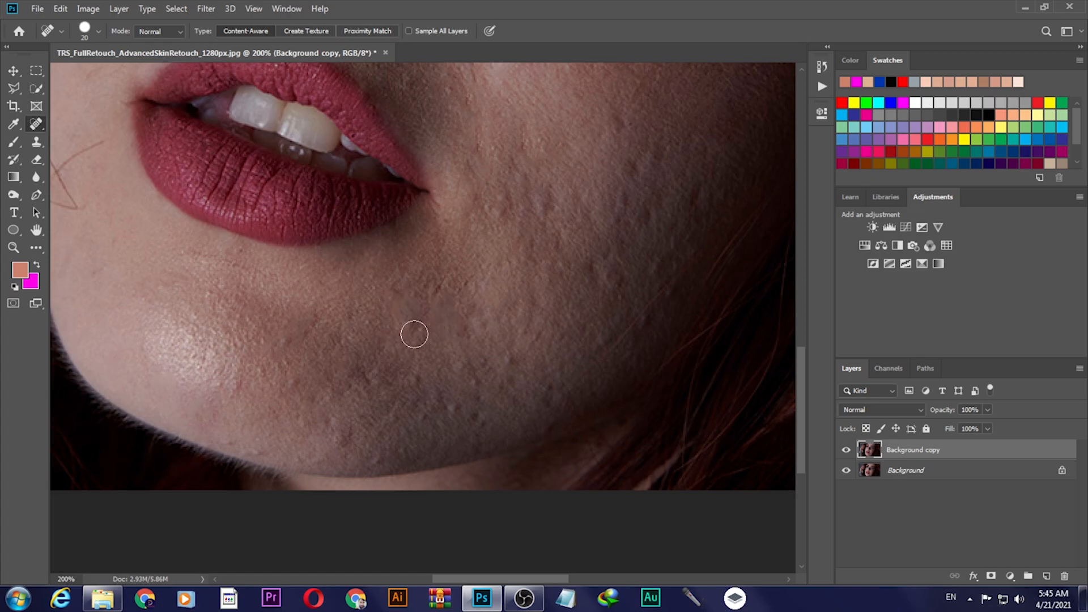
left_click_drag(349, 438, 349, 438)
left_click(281, 341)
left_click_drag(295, 387, 295, 387)
left_click(227, 389)
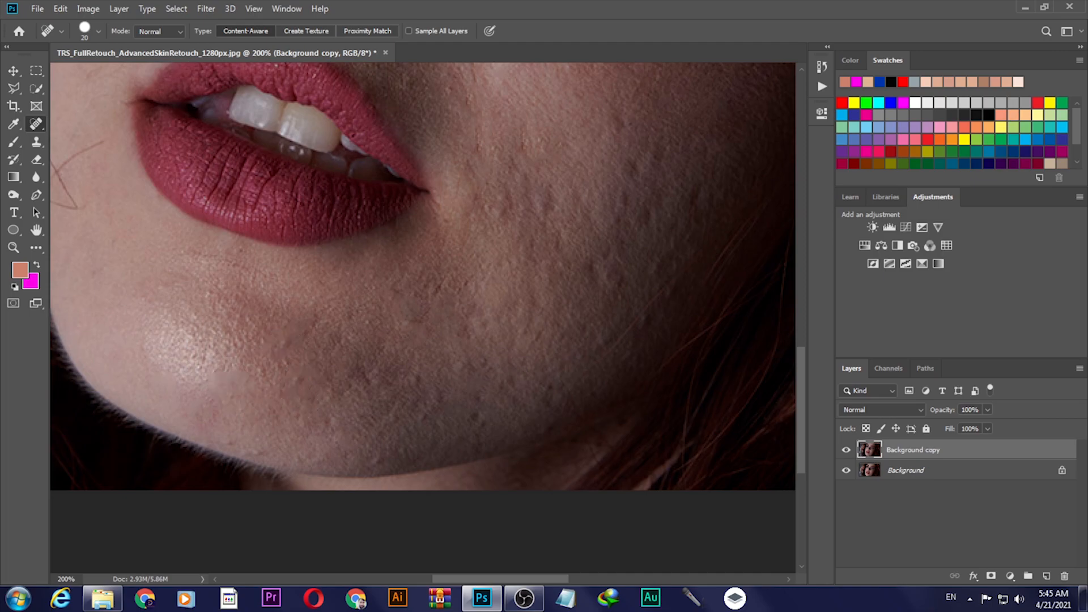
Heal the acne scars across the middle of the shadowed cheek, level with the mouth corner
left_click_drag(442, 438, 359, 497)
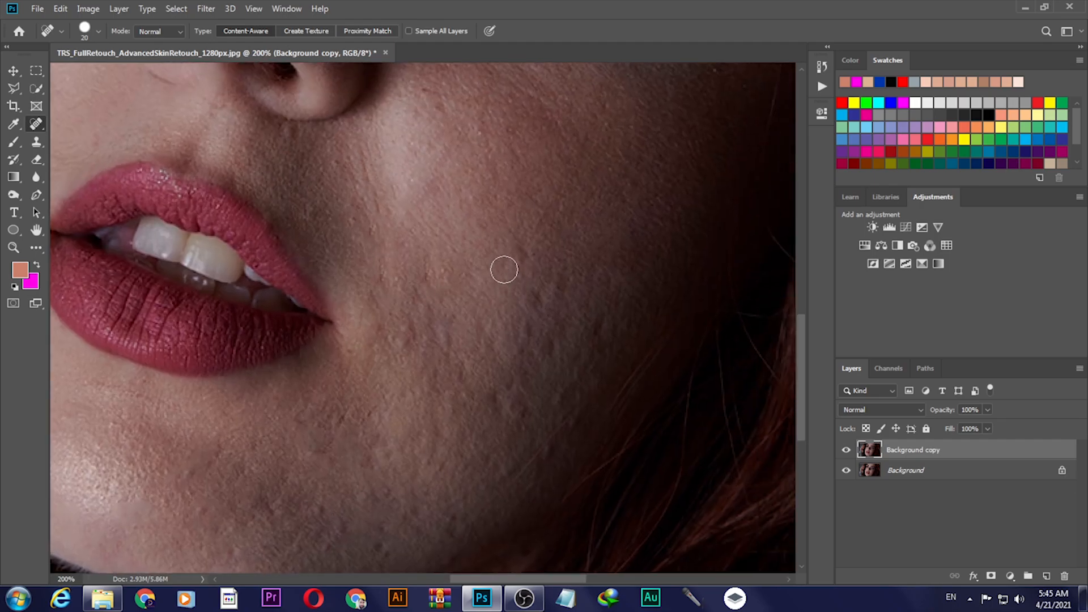
left_click_drag(442, 323, 451, 353)
left_click_drag(491, 391, 513, 400)
left_click_drag(526, 318, 554, 296)
left_click_drag(431, 187, 430, 185)
left_click_drag(423, 329, 424, 328)
left_click_drag(437, 258, 462, 289)
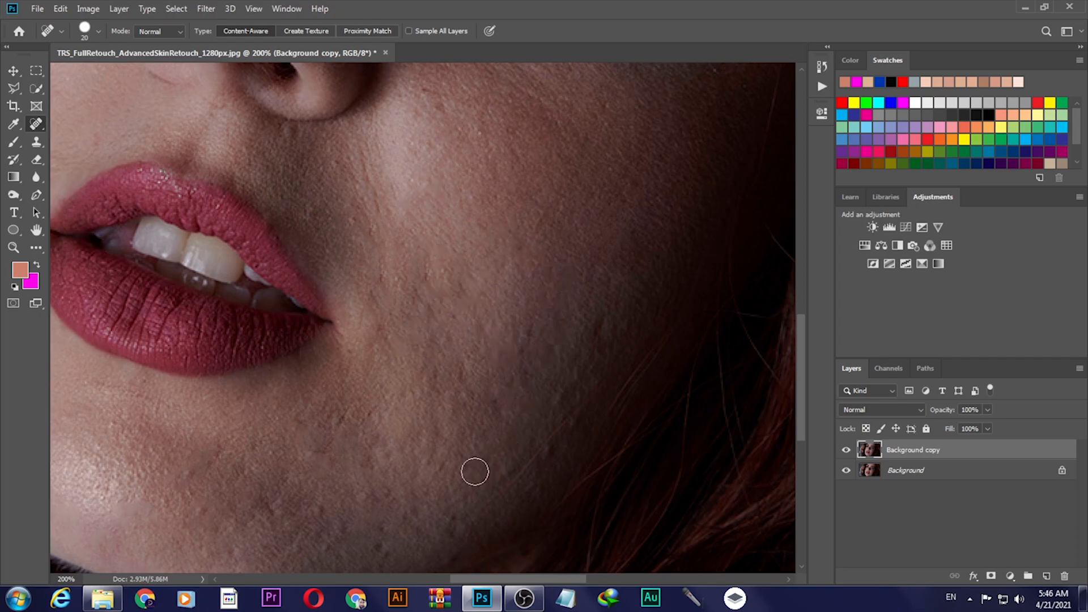
Heal the remaining bumps along the lower cheek and jaw, and compare the retouched Background copy with the original
mouse_move(444, 432)
left_mouse_down()
mouse_move(461, 333)
mouse_move(403, 416)
mouse_move(405, 340)
mouse_move(374, 336)
left_mouse_up()
left_click(404, 416)
left_click_drag(406, 306, 406, 306)
left_click(410, 272)
left_click_drag(381, 306, 382, 306)
left_click_drag(397, 263, 372, 282)
left_click(208, 340)
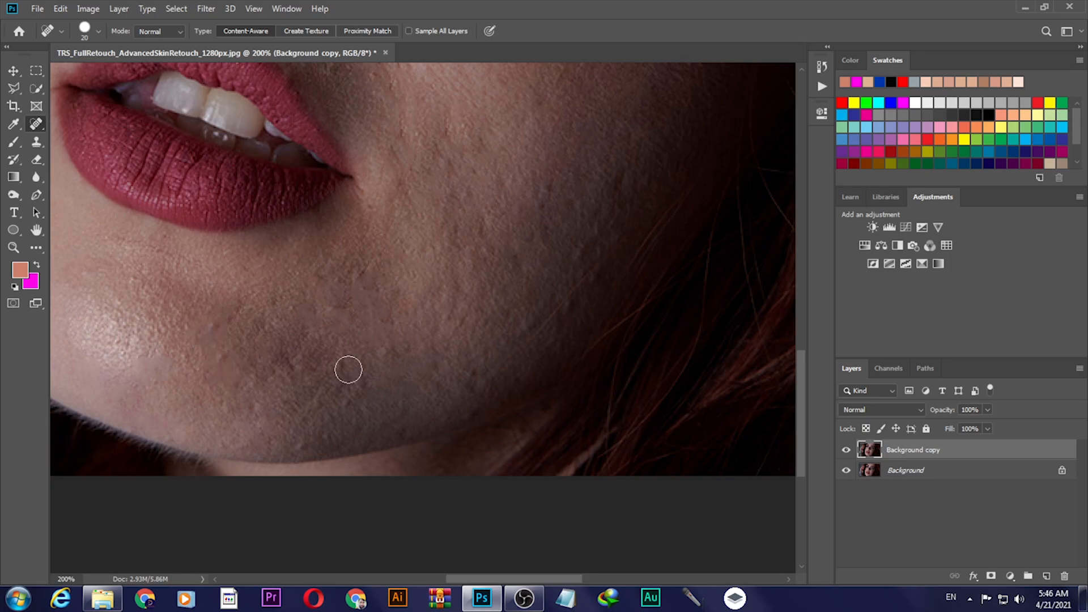
left_click(846, 450)
left_click(846, 450)
left_click_drag(459, 212, 459, 212)
Heal the blemishes between the eyebrows and on the forehead above the lit eyebrow
left_click_drag(422, 141, 440, 437)
left_click_drag(397, 221, 355, 385)
left_click(355, 386)
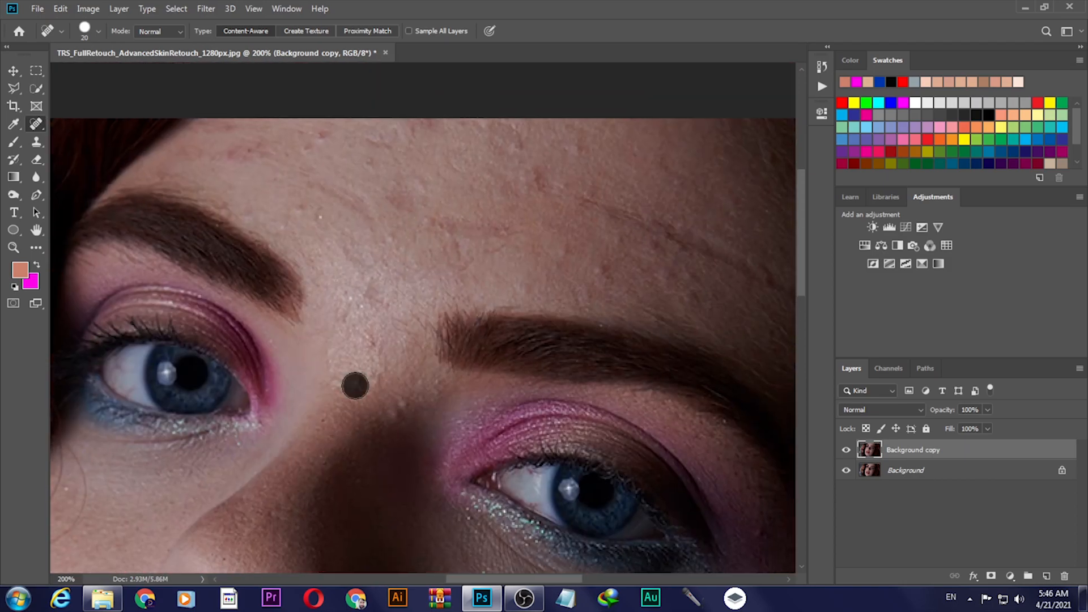
left_click_drag(370, 307, 360, 400)
left_click(297, 304)
left_click(299, 252)
left_click(316, 235)
left_click(260, 242)
left_click(223, 243)
Heal the spots and marks on the forehead above the eyebrow on the shadowed side
left_click(599, 379)
left_click(566, 381)
left_click(532, 294)
left_click(503, 248)
left_click(538, 248)
left_click(596, 367)
left_click(658, 376)
left_click(669, 343)
left_click(721, 369)
left_click(722, 312)
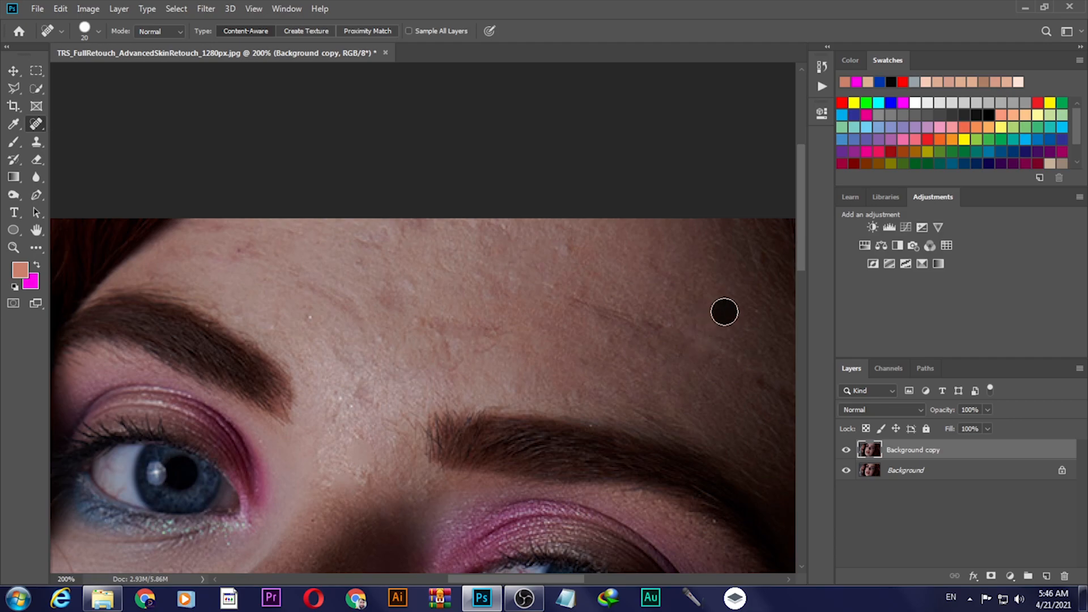
Heal the marks near the hairline and remove the crease lines across the middle of the forehead
left_click(543, 240)
left_click(238, 253)
left_click(220, 259)
left_click(165, 245)
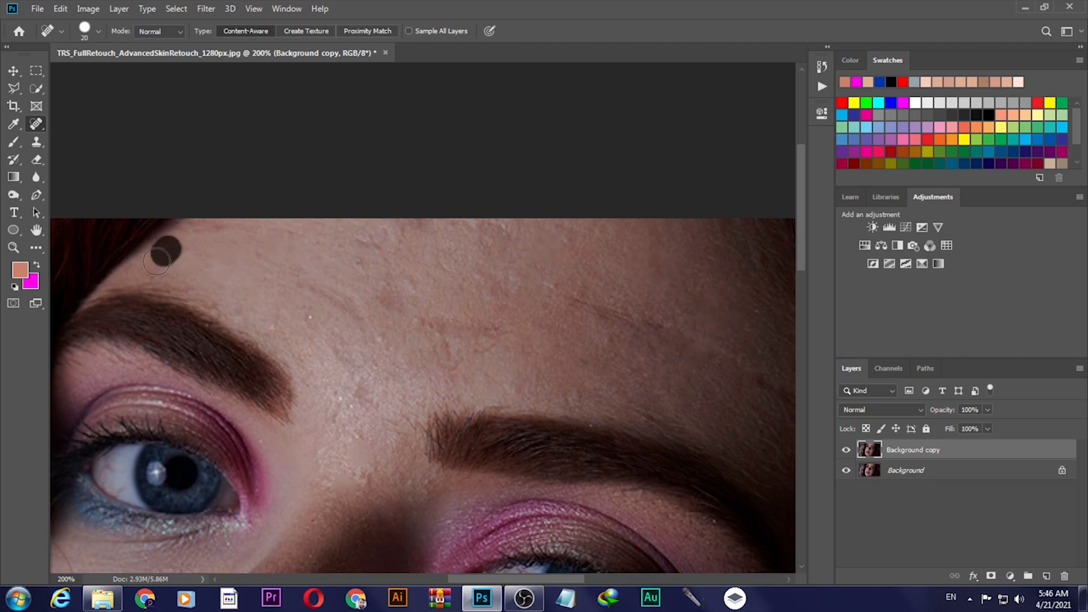
left_click(362, 327)
mouse_move(389, 280)
left_mouse_down()
mouse_move(413, 305)
mouse_move(381, 300)
mouse_move(404, 318)
mouse_move(533, 334)
left_mouse_up()
left_click_drag(560, 293, 578, 306)
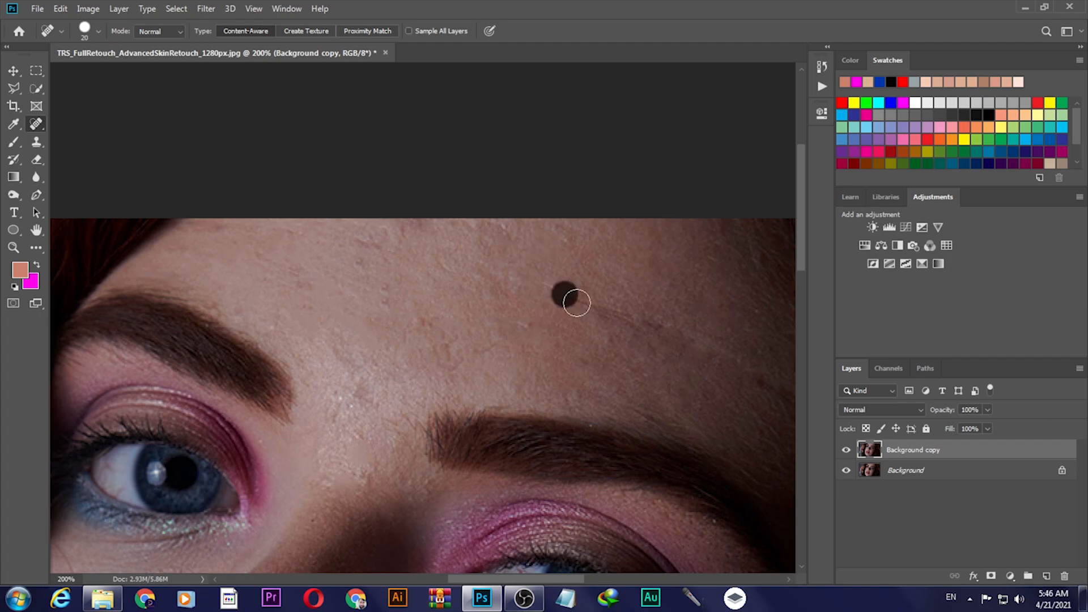
left_click(647, 330)
Heal the small spots on the lit cheek between the eye, the nose and the upper lip
scroll(567, 292, "down", 6)
scroll(567, 292, "left", 5)
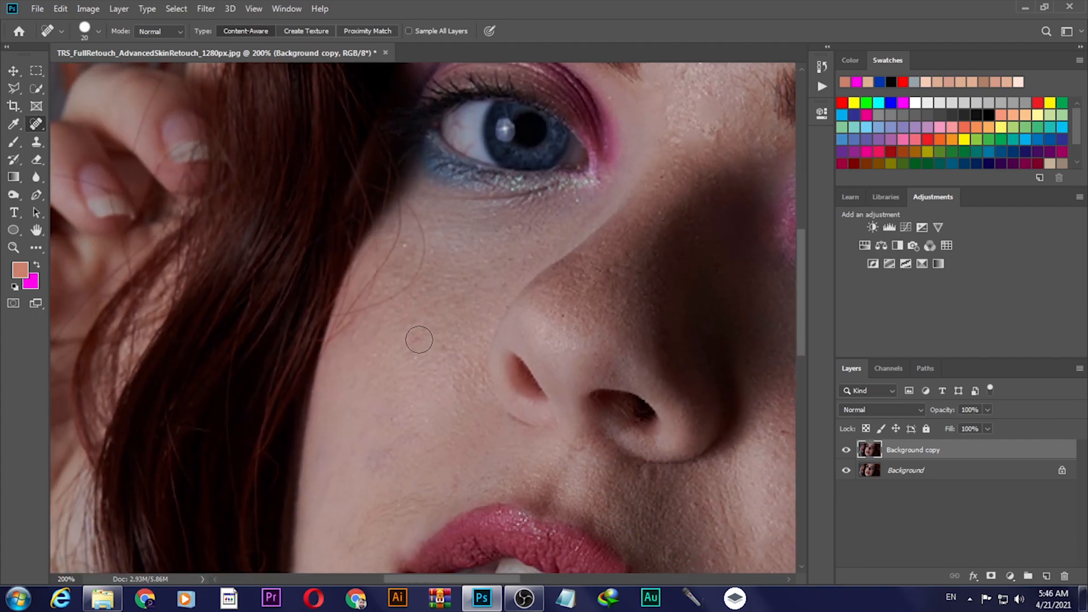
left_click(419, 340)
left_click(457, 355)
left_click_drag(497, 445, 499, 386)
left_click(383, 416)
mouse_move(431, 424)
left_mouse_down()
mouse_move(354, 460)
mouse_move(420, 416)
mouse_move(363, 457)
mouse_move(389, 446)
mouse_move(358, 483)
left_mouse_up()
left_click(352, 472)
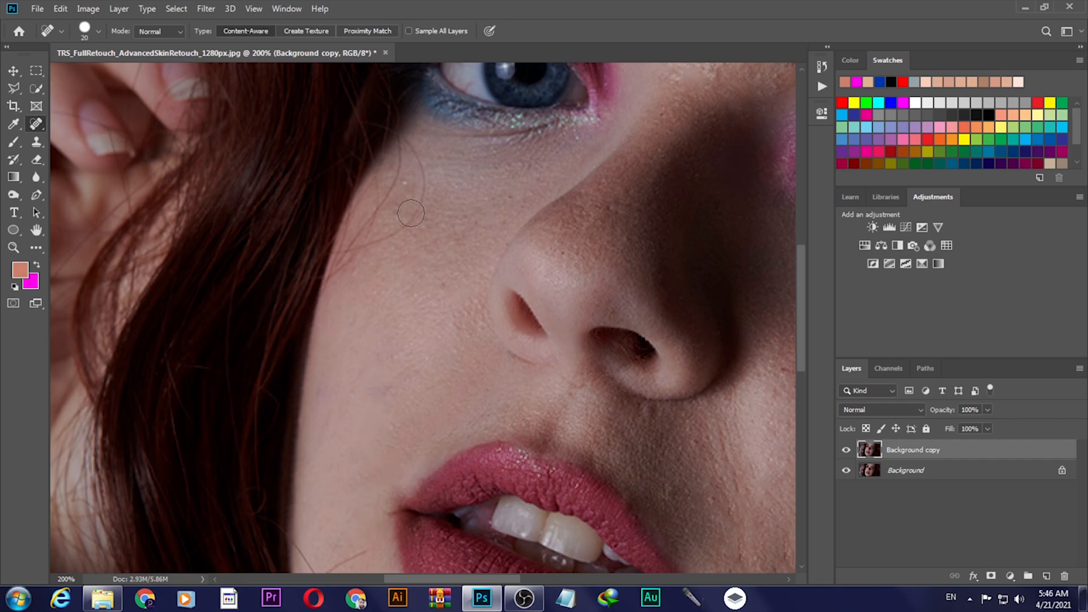
Remove the stray hair strands beside the lips on the lit cheek and heal leftover spots on the chin
scroll(388, 410, "down", 5)
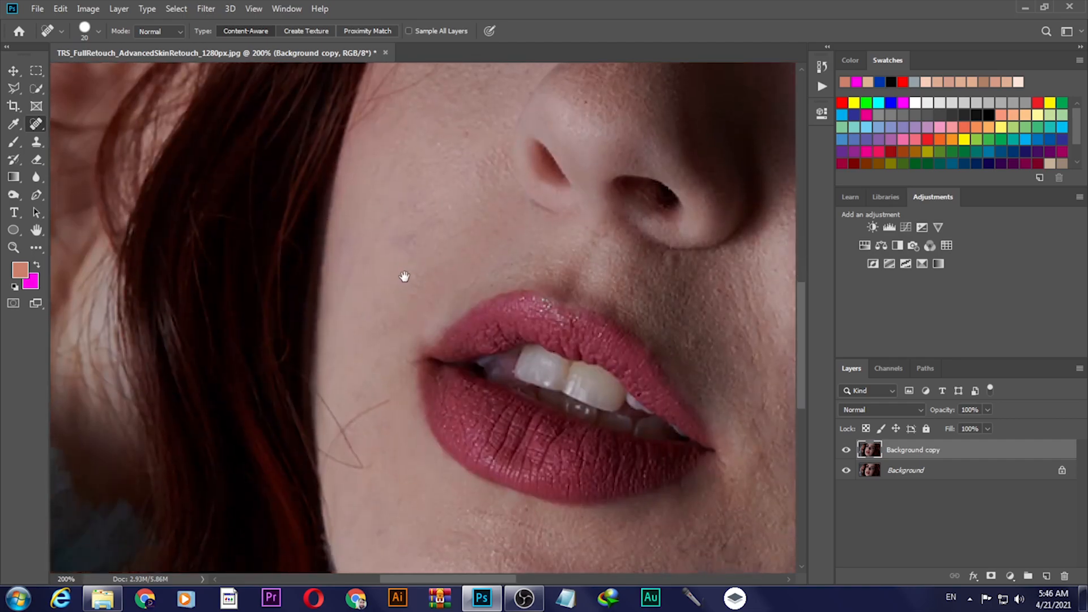
mouse_move(379, 403)
left_mouse_down()
mouse_move(346, 436)
mouse_move(356, 456)
mouse_move(338, 434)
mouse_move(330, 390)
mouse_move(343, 479)
left_mouse_up()
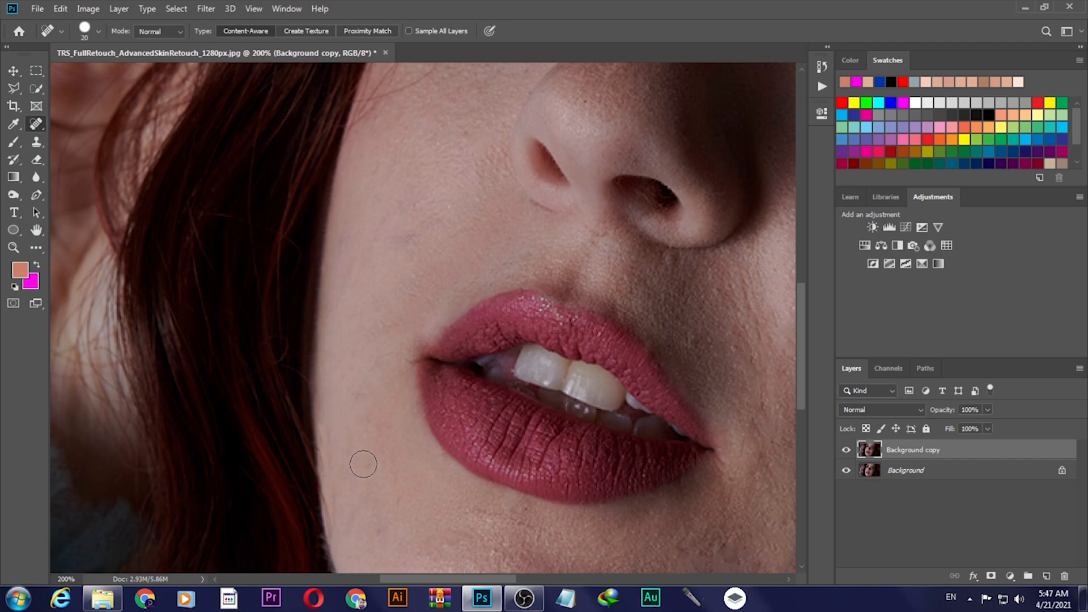
left_click_drag(384, 515, 316, 373)
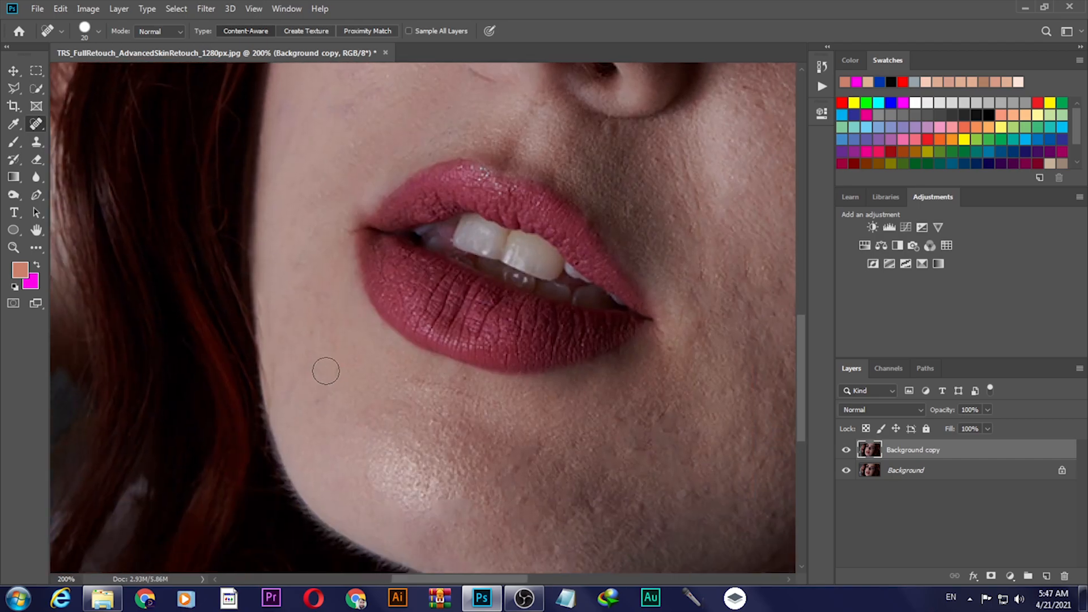
left_click_drag(557, 450, 469, 374)
left_click(571, 357)
left_click(544, 365)
Sample the cheek's skin colour with the Brush tool and paint it over the uneven shadowed cheek on a new layer at 10% flow
left_click(19, 140)
left_click(631, 350, "alt")
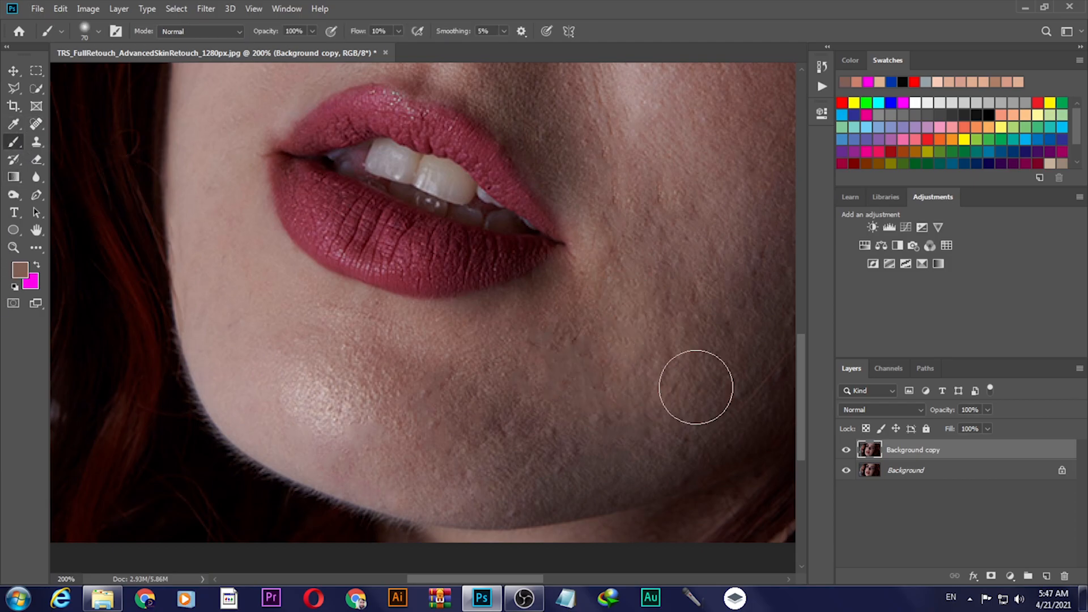
left_click(1046, 576)
mouse_move(618, 387)
left_mouse_down()
mouse_move(584, 377)
mouse_move(593, 327)
mouse_move(574, 359)
mouse_move(569, 417)
mouse_move(594, 402)
mouse_move(616, 341)
mouse_move(539, 399)
mouse_move(615, 286)
mouse_move(543, 424)
mouse_move(617, 347)
mouse_move(479, 376)
mouse_move(454, 373)
mouse_move(442, 351)
left_mouse_up()
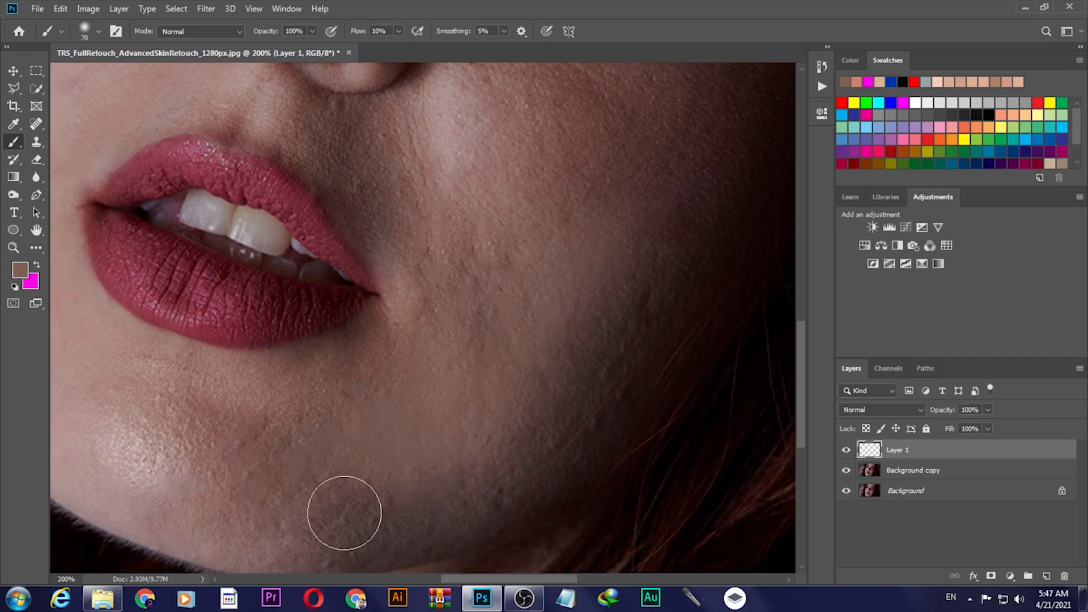
left_click_drag(471, 364, 354, 561)
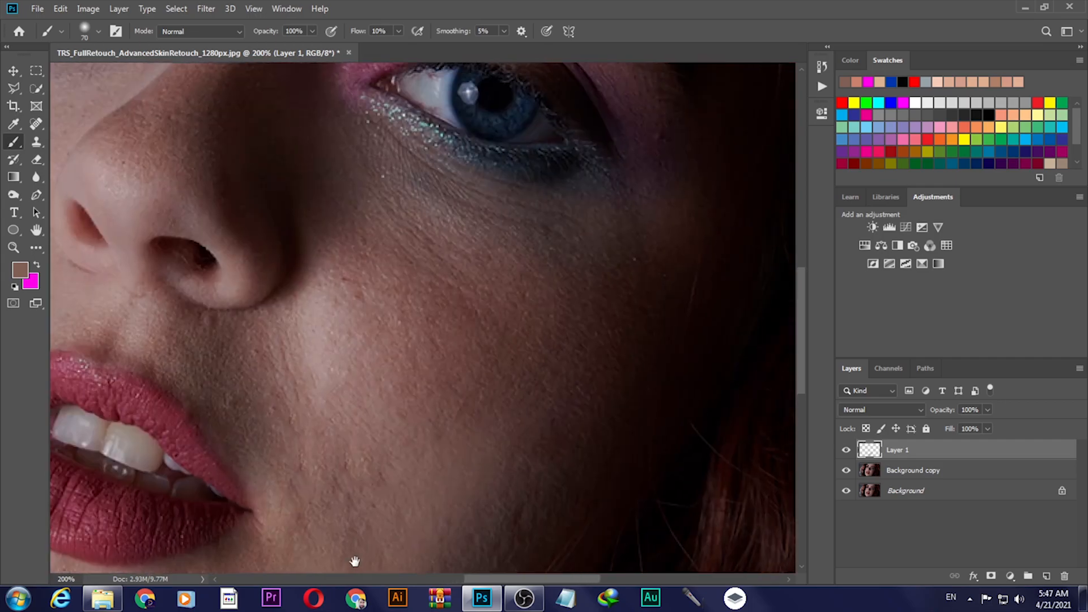
left_click_drag(274, 496, 331, 516)
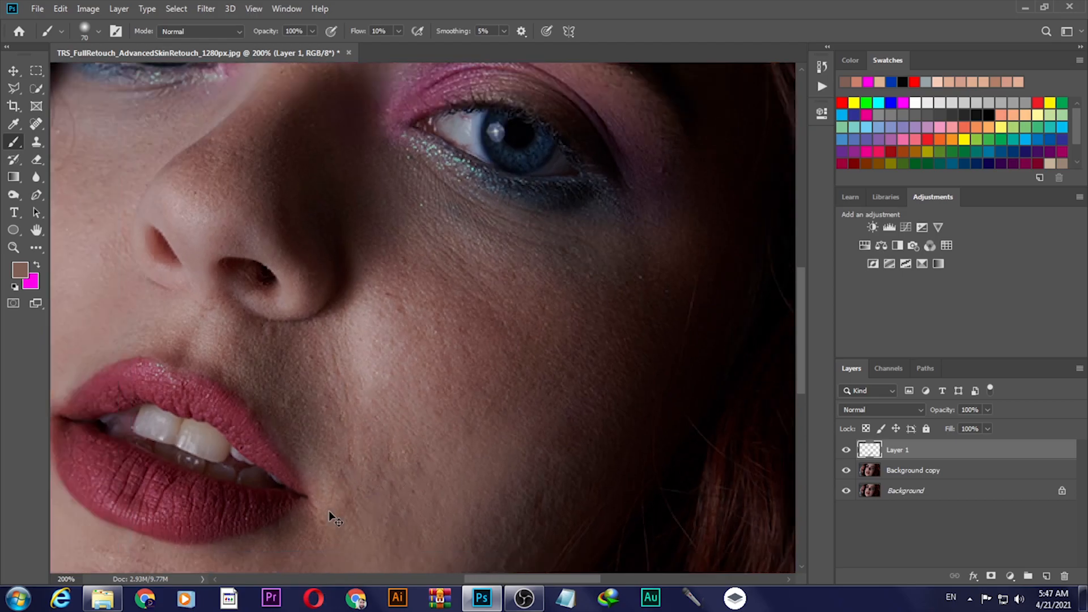
Set the brush flow to 2% and the brush size to 100 px, with the whole portrait in view
key("ctrl+0")
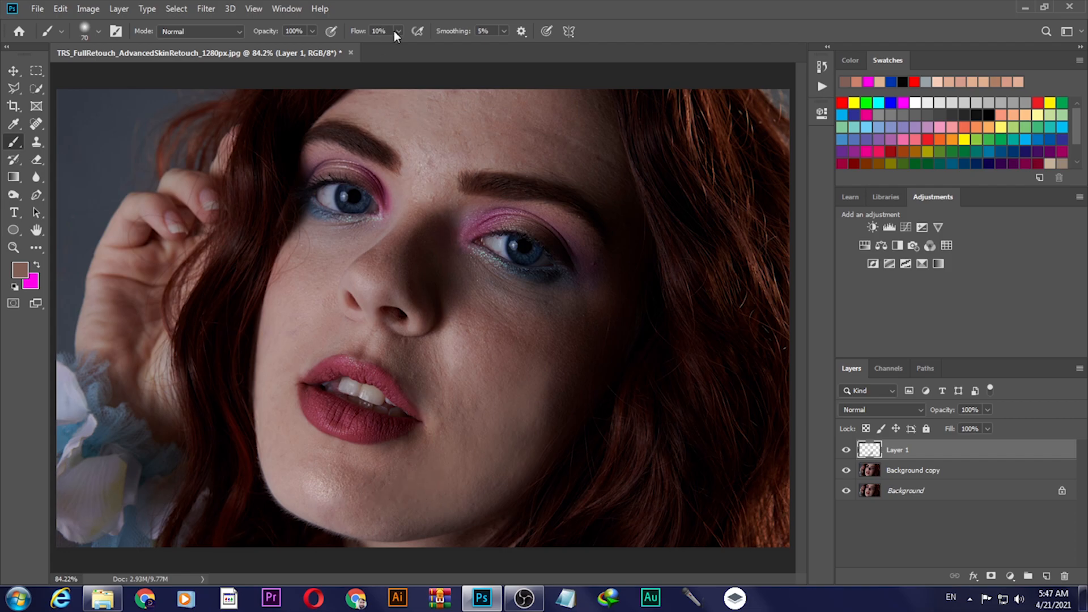
type("2")
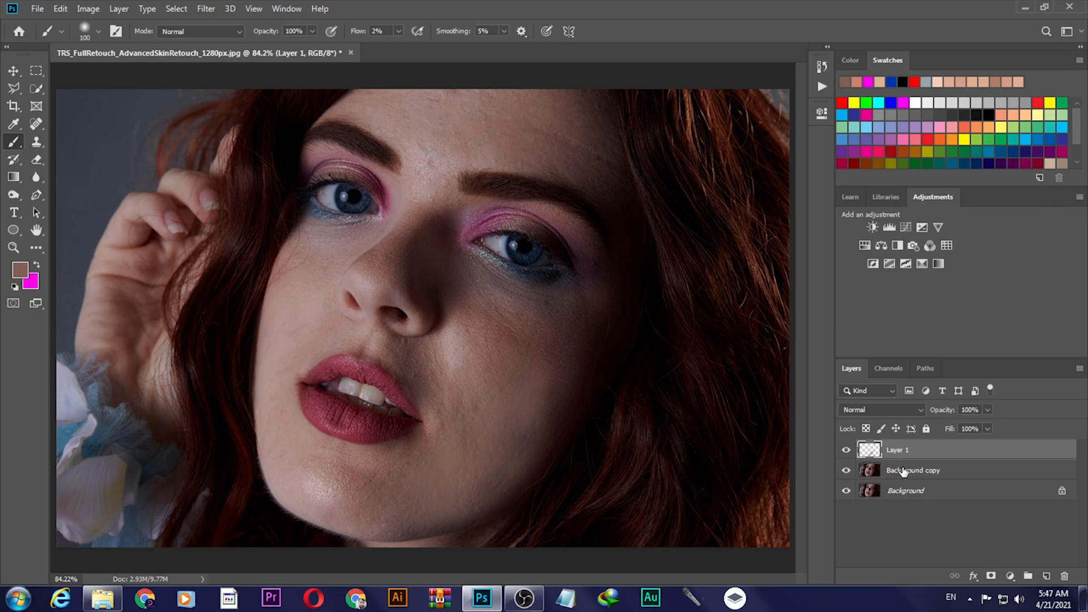
Group Layer 1 with Background copy, and compare the portrait with the group hidden and shown
left_click(946, 473)
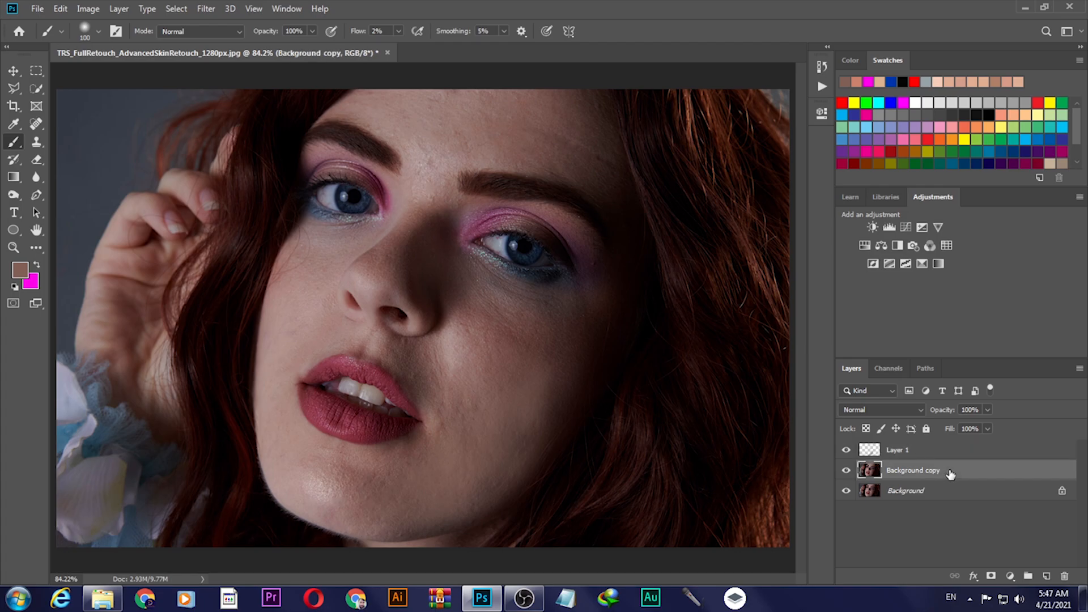
left_click(958, 452, "shift")
left_click_drag(1015, 476, 1029, 576)
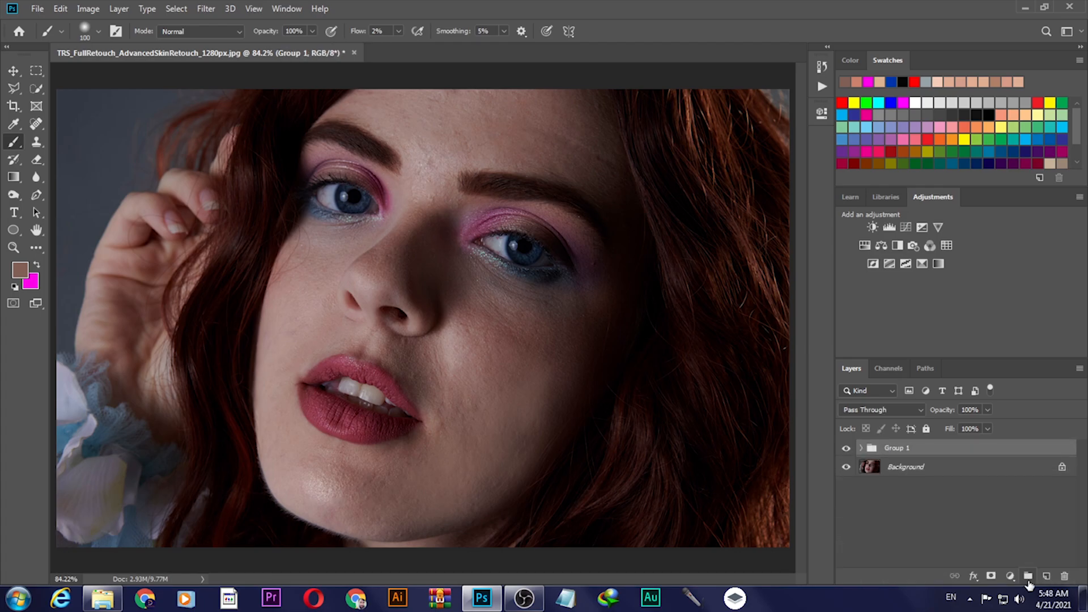
left_click(846, 449)
left_click(847, 448)
left_click(846, 448)
left_click(846, 448)
On Layer 1 inside the group, sample cheek skin tones and paint them softly over both cheeks and the chin
left_click(862, 448)
left_click(910, 467)
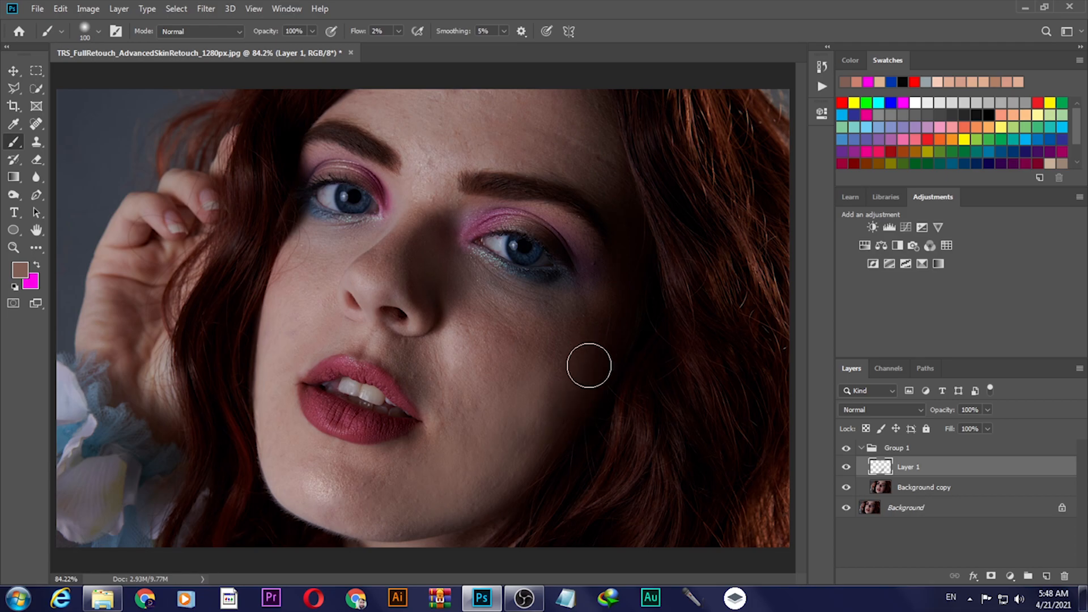
left_click(536, 407, "alt")
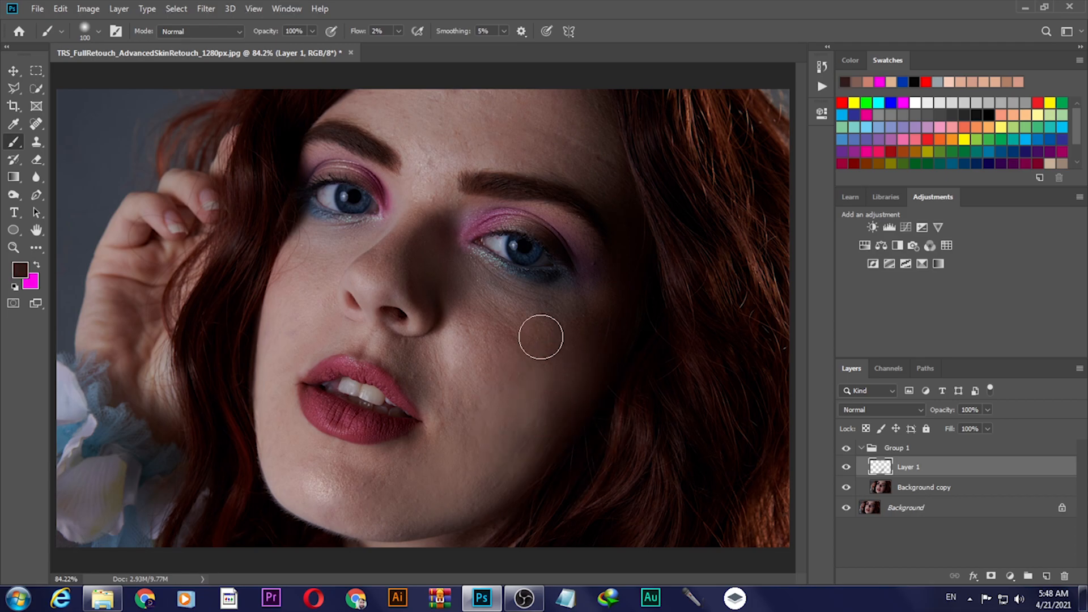
left_click(482, 346, "alt")
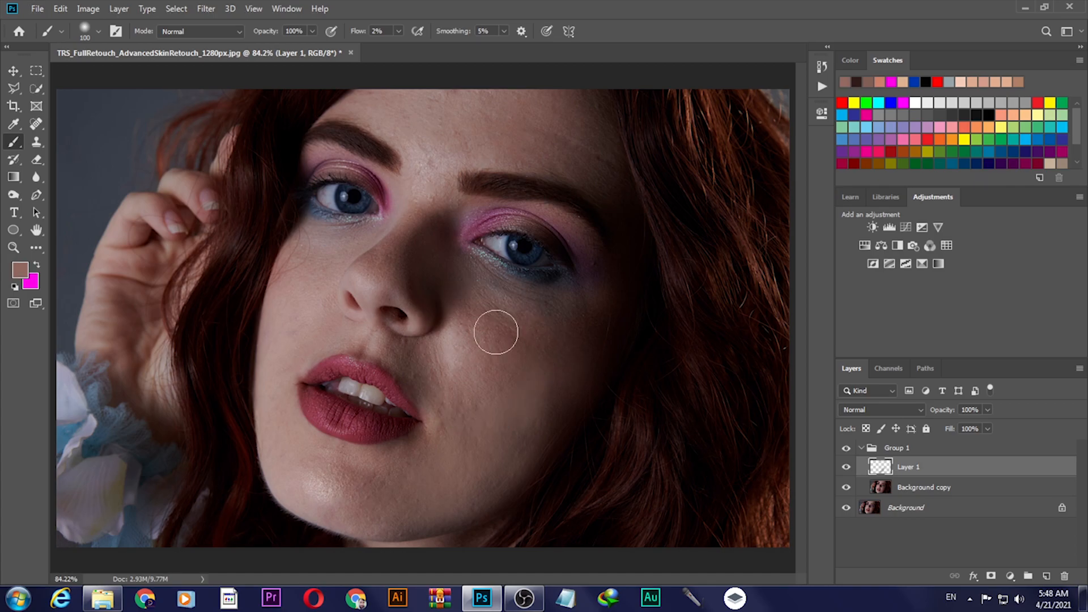
mouse_move(592, 375)
left_mouse_down()
mouse_move(553, 411)
mouse_move(549, 394)
mouse_move(458, 411)
left_mouse_up()
mouse_move(489, 378)
left_mouse_down()
mouse_move(496, 332)
mouse_move(506, 346)
mouse_move(462, 319)
mouse_move(521, 346)
mouse_move(497, 349)
mouse_move(466, 321)
mouse_move(562, 354)
mouse_move(458, 338)
mouse_move(581, 370)
mouse_move(494, 377)
mouse_move(539, 373)
left_mouse_up()
mouse_move(275, 303)
left_mouse_down()
mouse_move(301, 323)
mouse_move(308, 297)
left_mouse_up()
left_click_drag(396, 490, 303, 467)
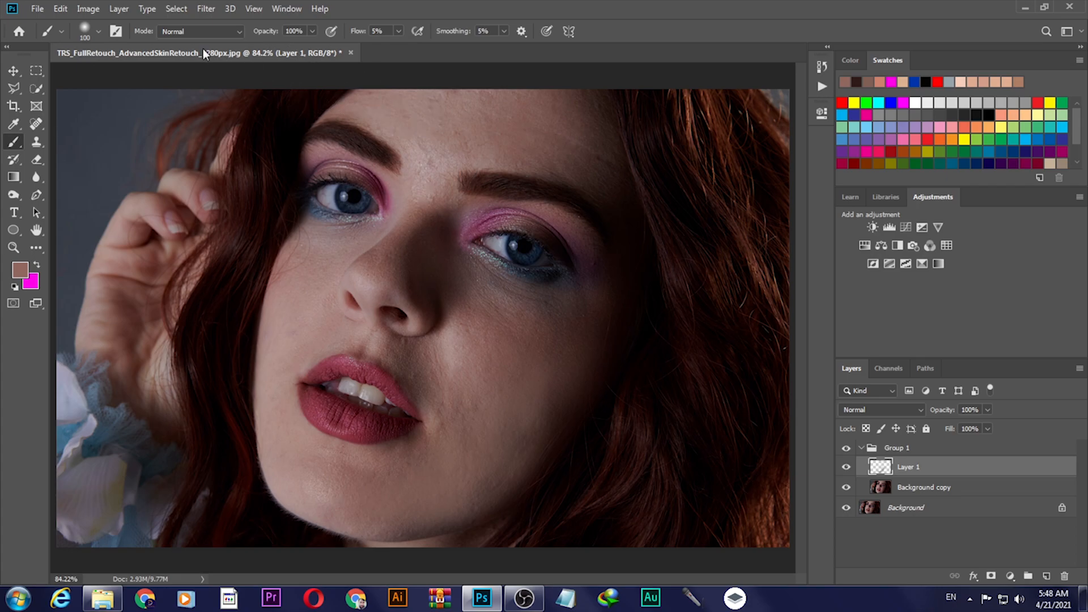
Apply Auto Tone to the Background copy layer
left_click(905, 489)
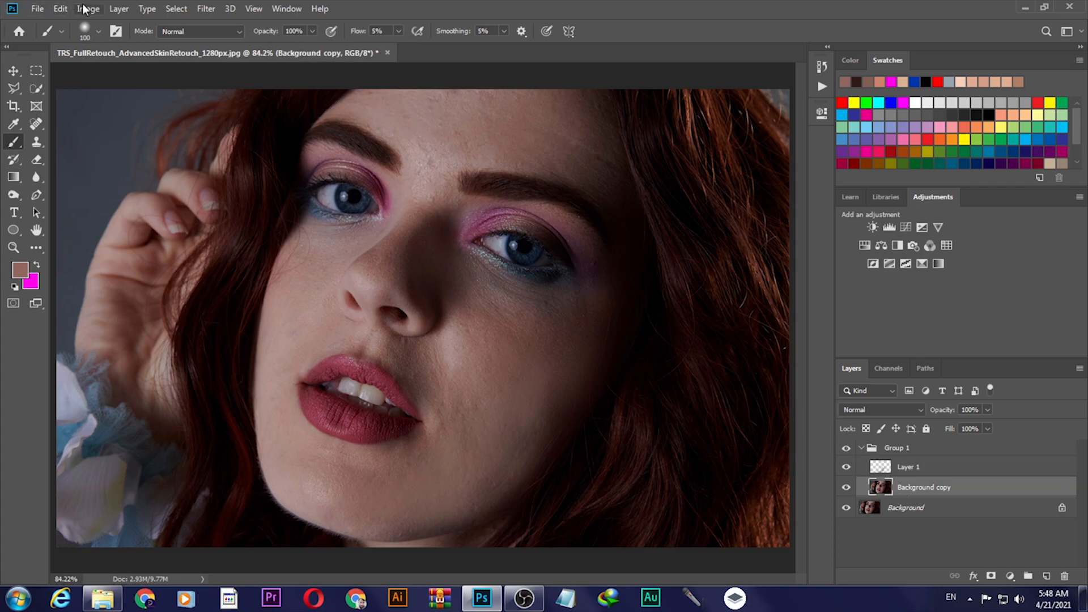
left_click(88, 8)
left_click(93, 65)
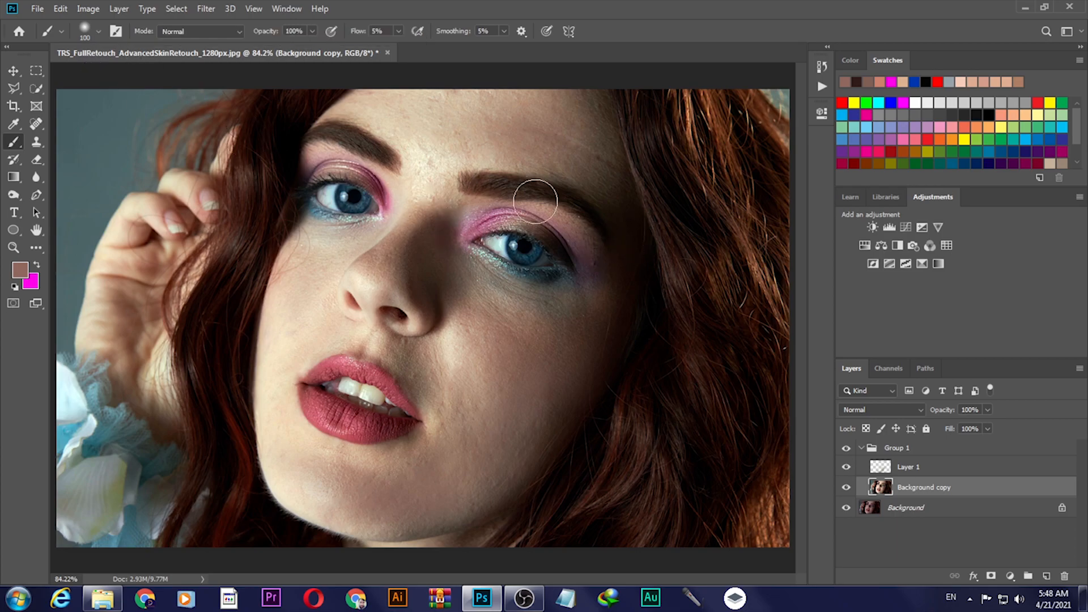
Apply the Shake Reduction sharpening filter to the Background copy layer
left_click(13, 70)
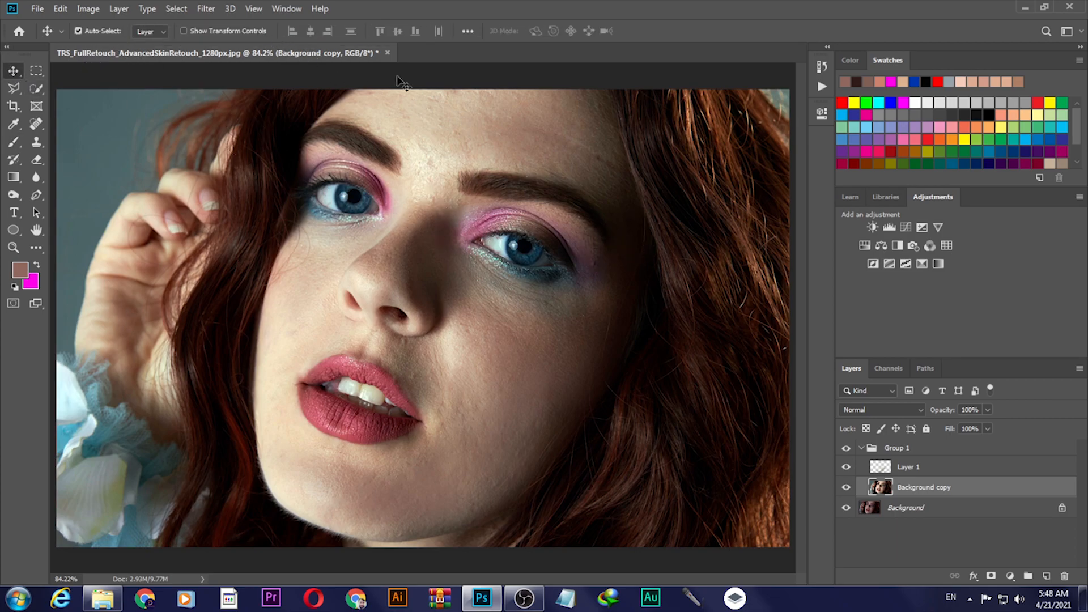
left_click(206, 9)
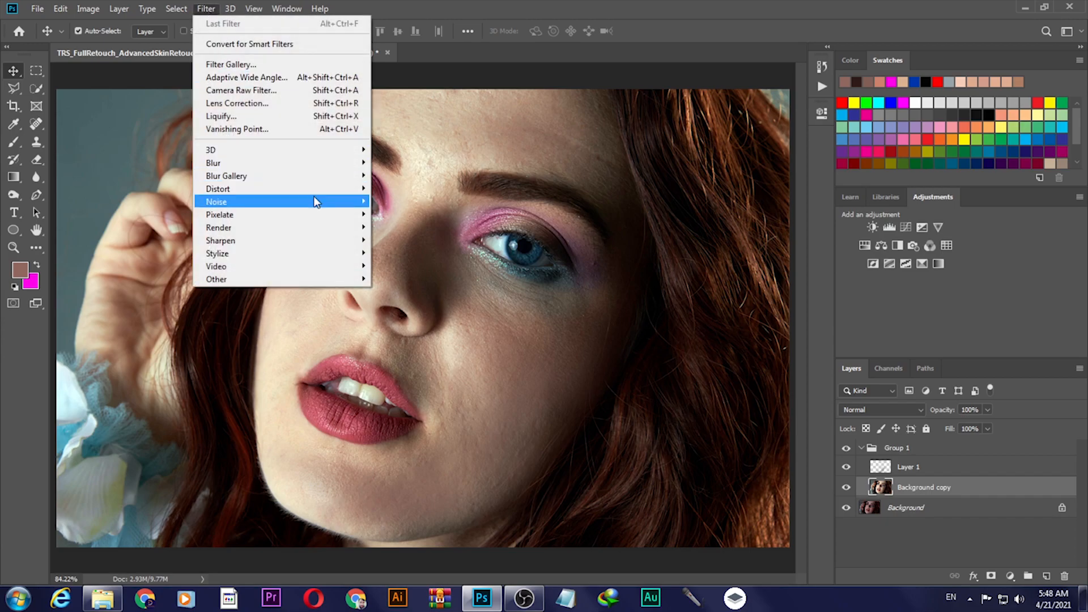
mouse_move(310, 240)
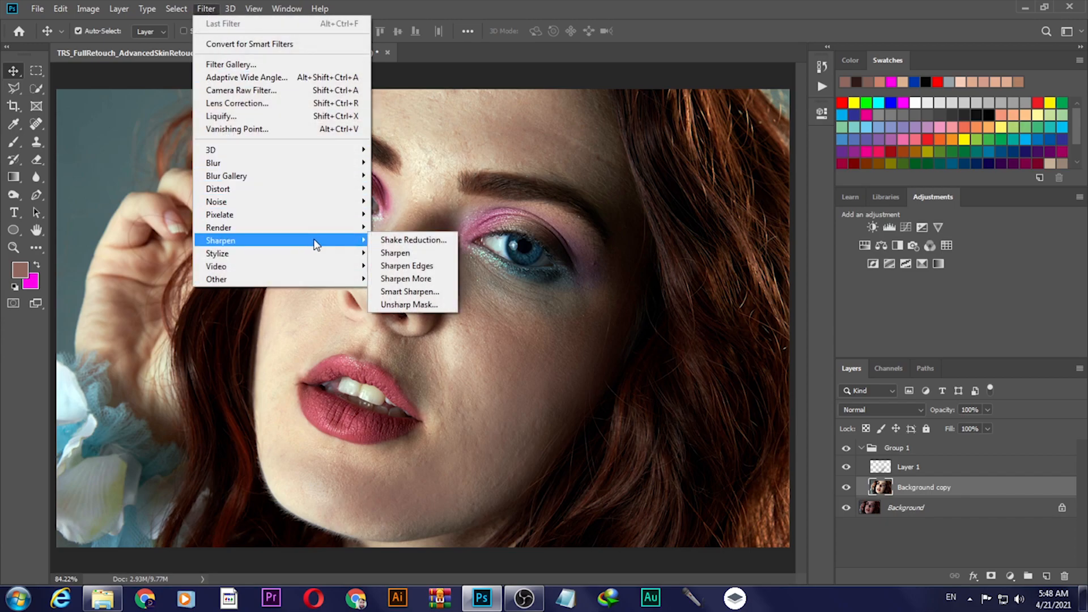
left_click(418, 242)
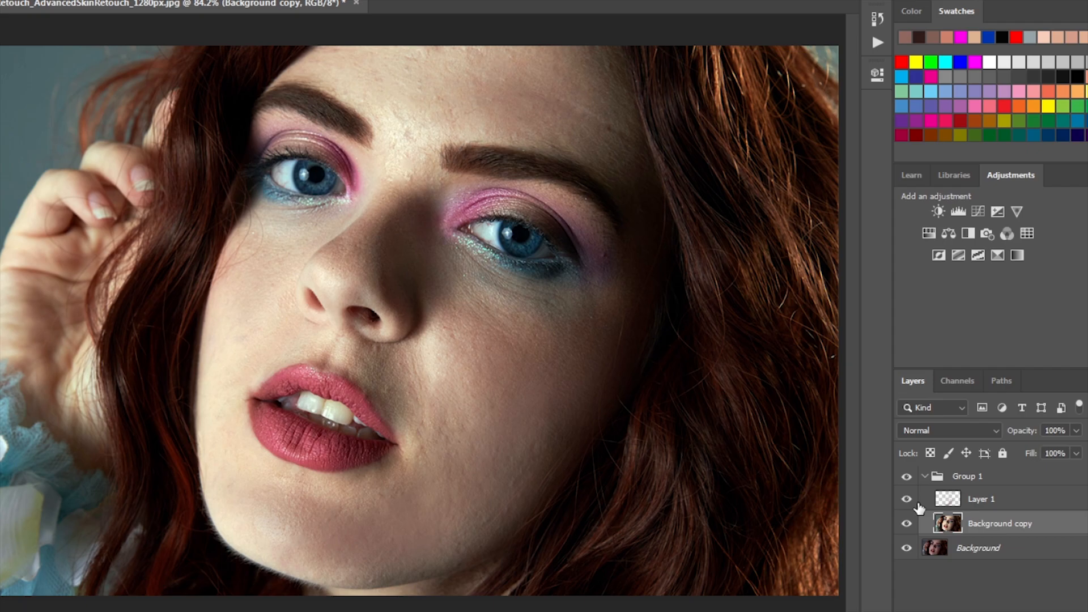
Set the blending mode of Layer 1 to Linear Dodge (Add)
left_click(919, 506)
left_click(950, 431)
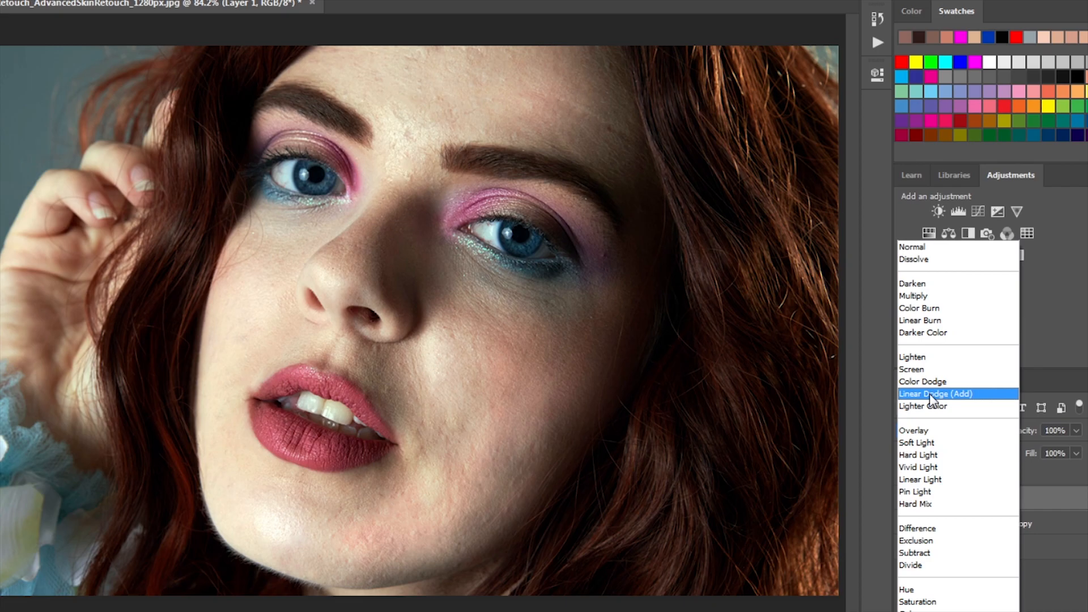
left_click(931, 395)
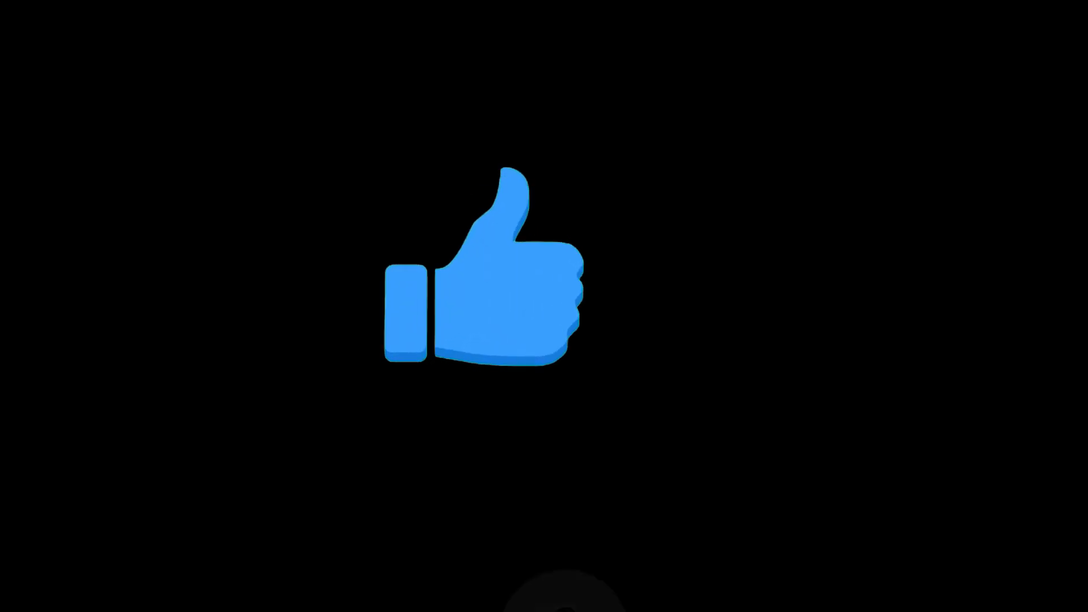